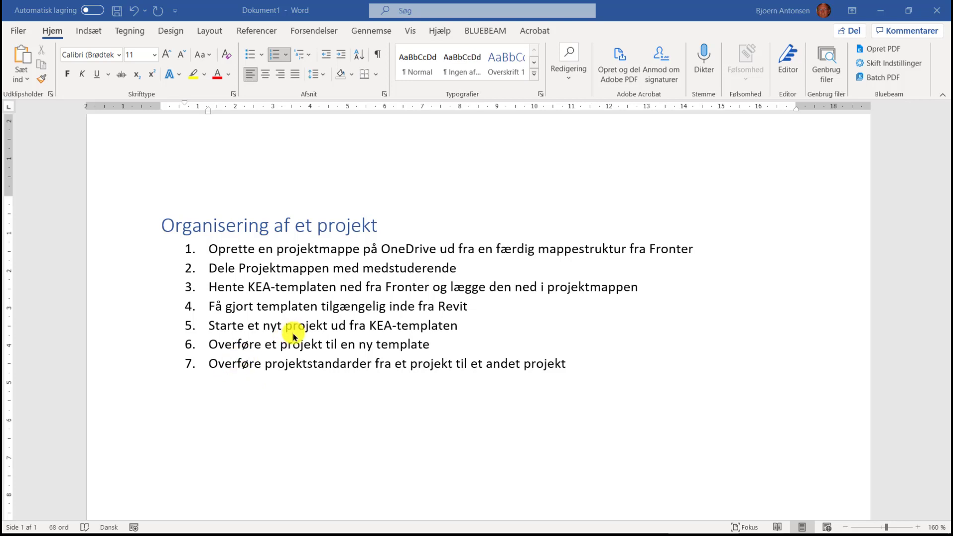
Switch to the Fronter site in the browser and open the Projektering BIM room
{"action": "key", "text": "alt+Tab"}
{"action": "key", "text": "alt+Tab"}
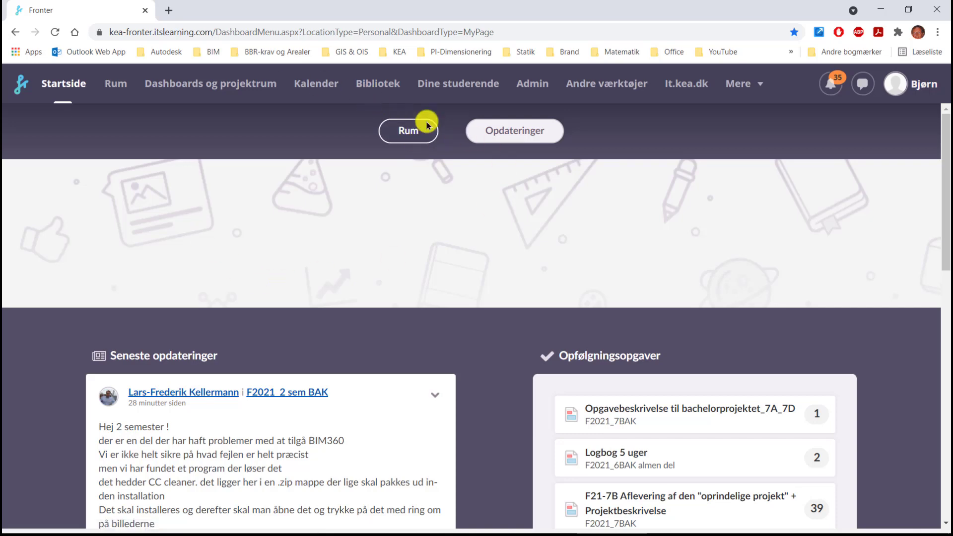
{"action": "left_click", "coordinate": [405, 134]}
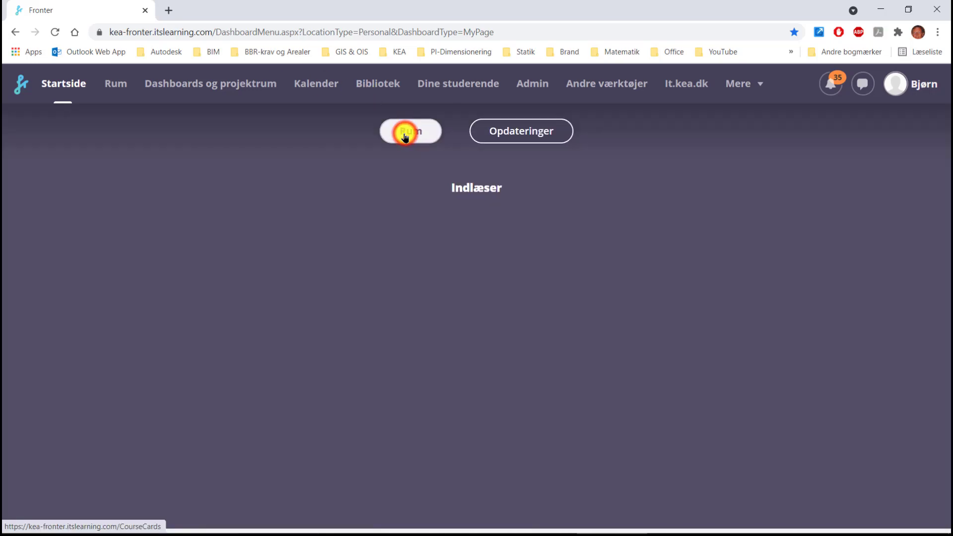
{"action": "scroll", "coordinate": [379, 234], "scroll_direction": "down", "scroll_amount": 10}
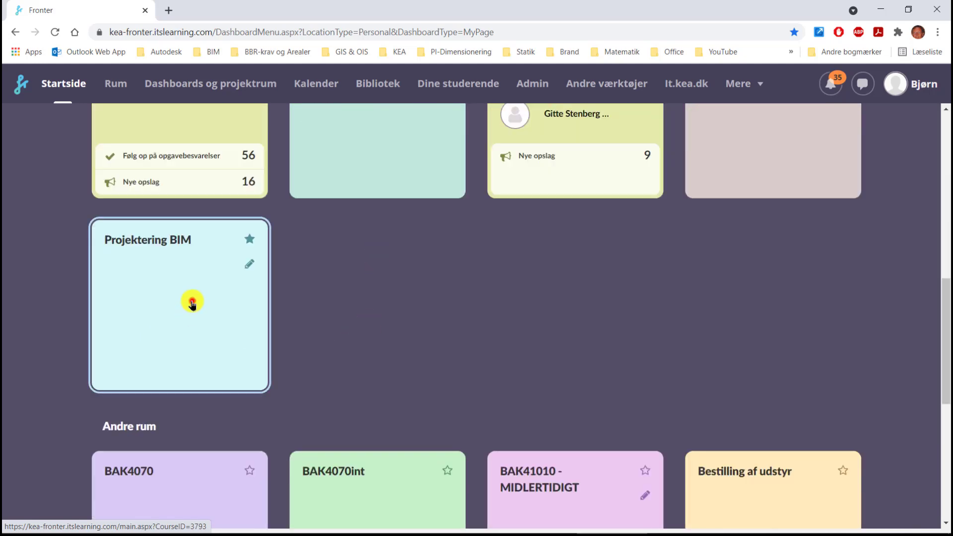
{"action": "left_click", "coordinate": [192, 303]}
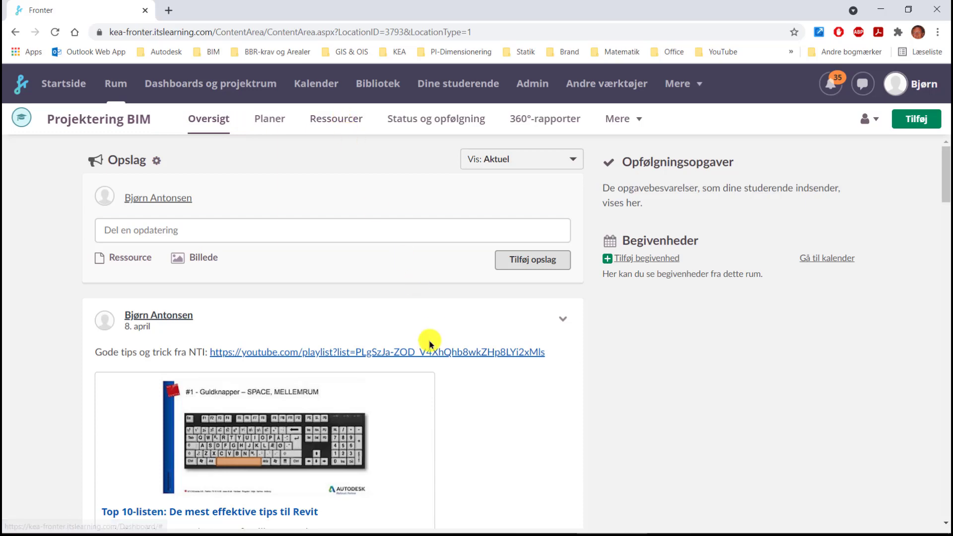
Open ProjektID_Kort_version.zip from the Molios Dokumenthåndtering A104 folder in the room's resources
{"action": "scroll", "coordinate": [432, 347], "scroll_direction": "down", "scroll_amount": 10}
{"action": "scroll", "coordinate": [431, 347], "scroll_direction": "down", "scroll_amount": 10}
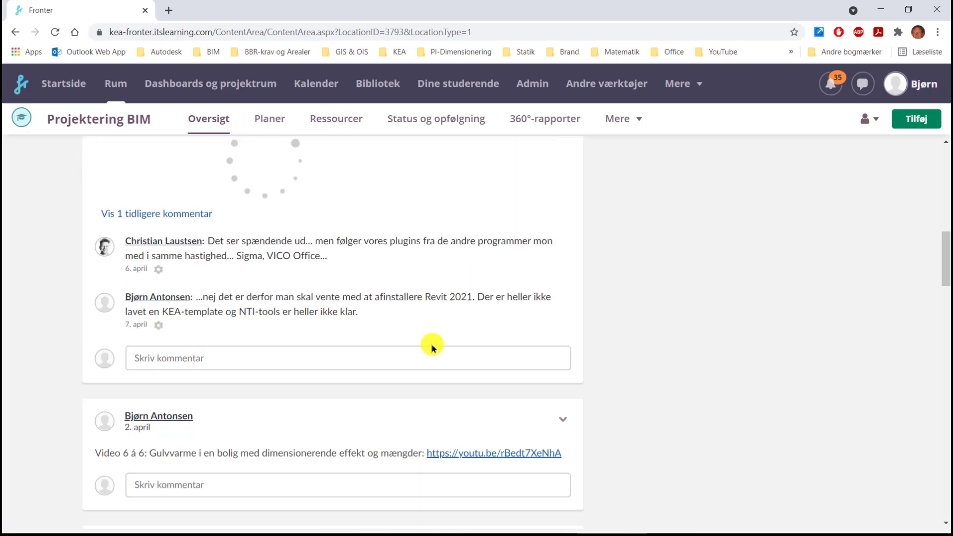
{"action": "scroll", "coordinate": [432, 346], "scroll_direction": "up", "scroll_amount": 20}
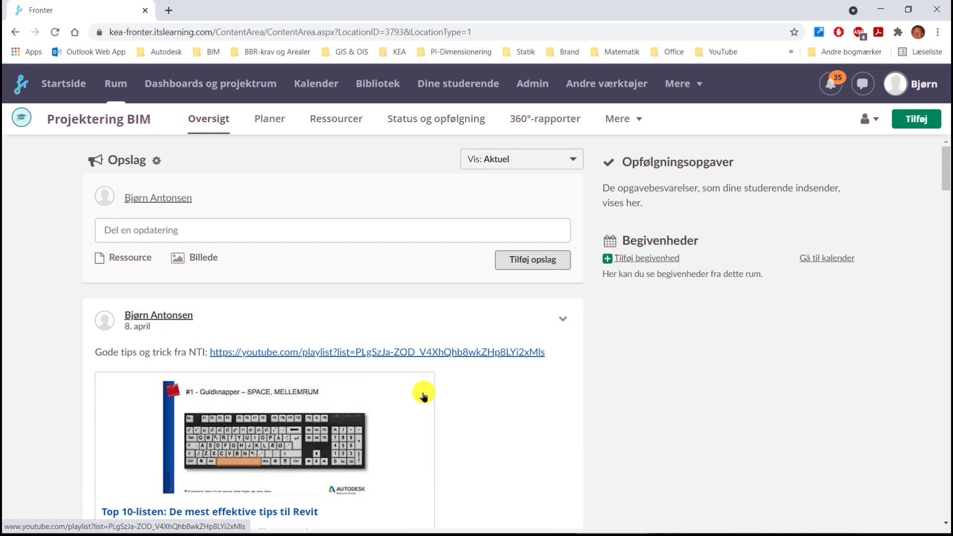
{"action": "scroll", "coordinate": [423, 395], "scroll_direction": "down", "scroll_amount": 7}
{"action": "scroll", "coordinate": [465, 385], "scroll_direction": "up", "scroll_amount": 5}
{"action": "scroll", "coordinate": [465, 384], "scroll_direction": "up", "scroll_amount": 3}
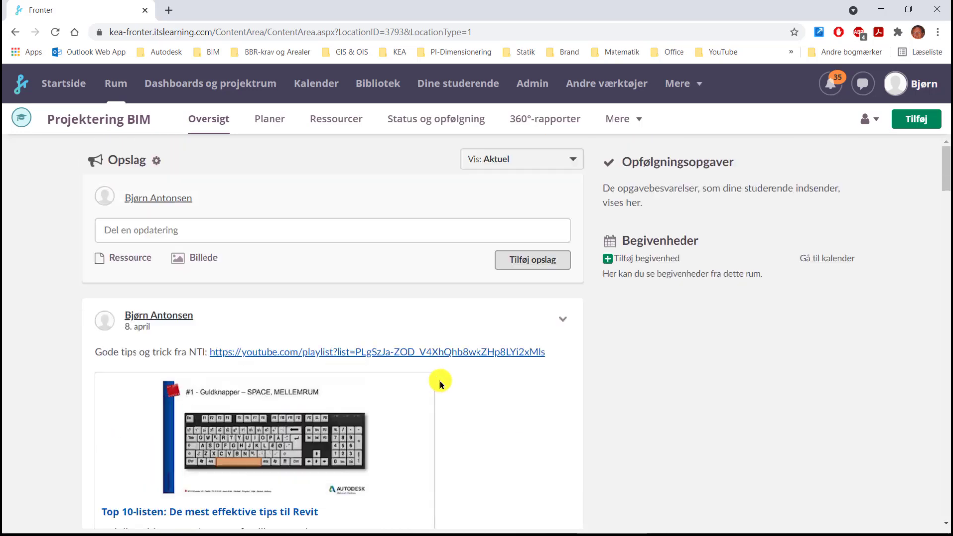
{"action": "left_click", "coordinate": [338, 121]}
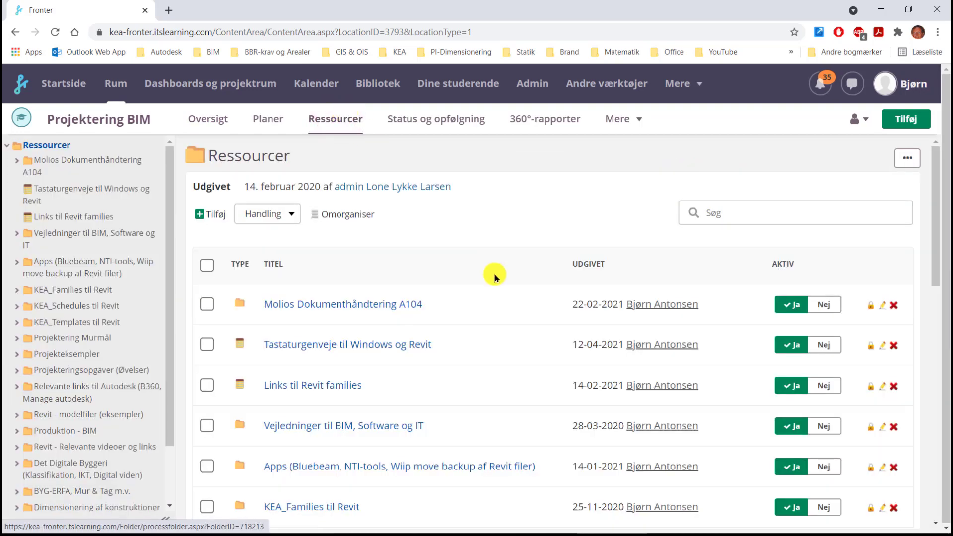
{"action": "scroll", "coordinate": [484, 282], "scroll_direction": "down", "scroll_amount": 1}
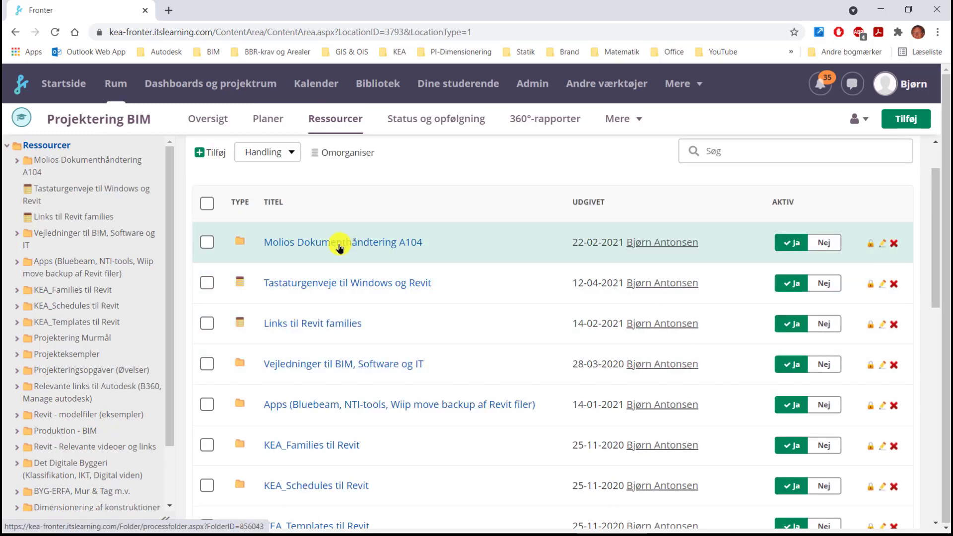
{"action": "left_click", "coordinate": [339, 247]}
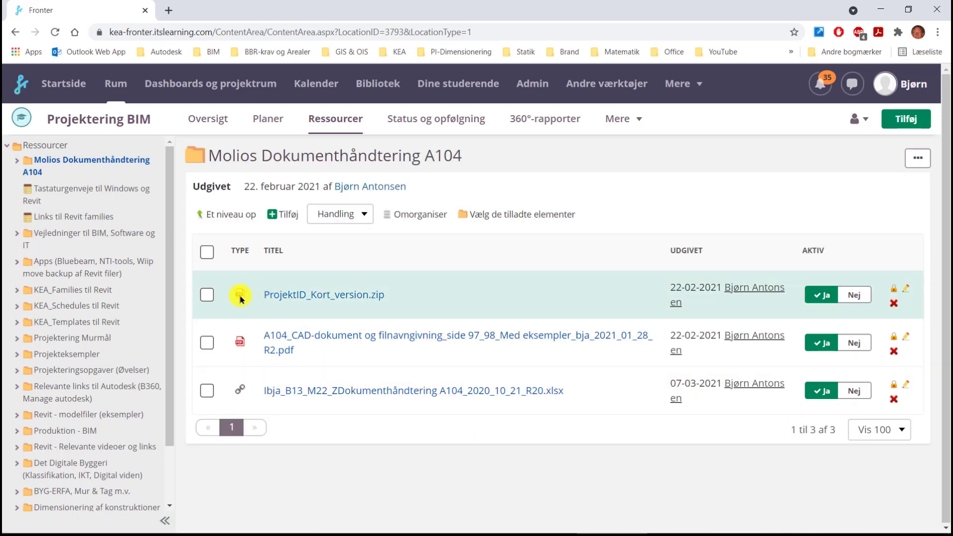
{"action": "left_click", "coordinate": [336, 296]}
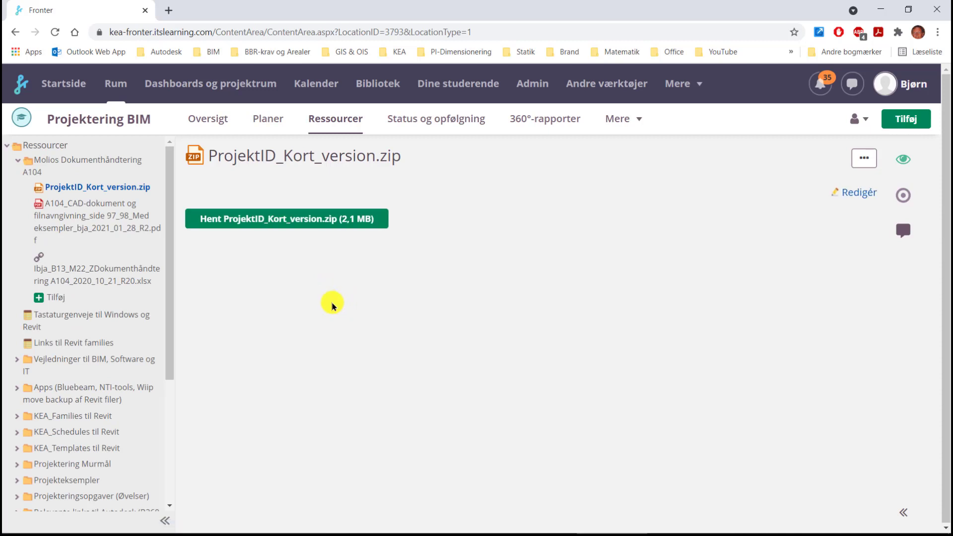
Save the project folder ZIP file to OneDrive - Københavns Erhvervsakademi
{"action": "right_click", "coordinate": [277, 220]}
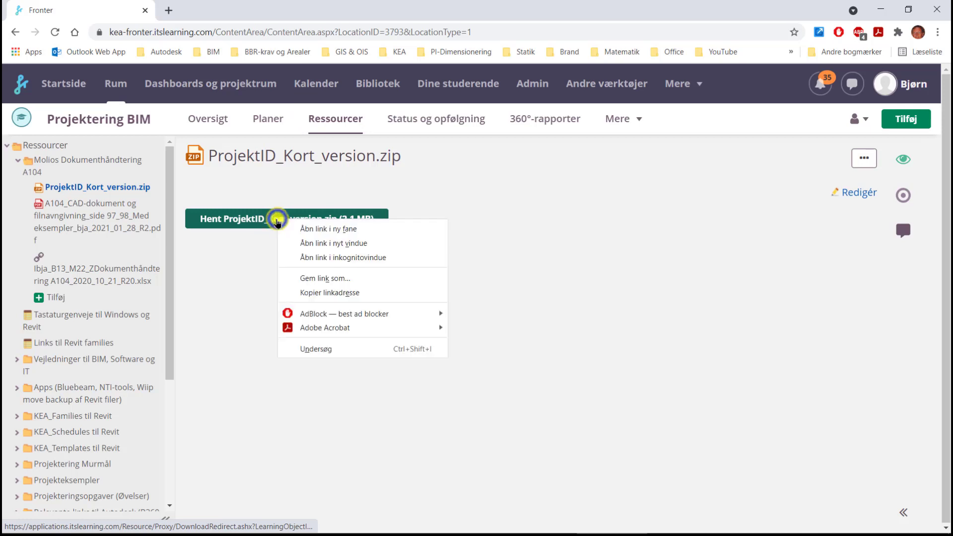
{"action": "left_click", "coordinate": [330, 277]}
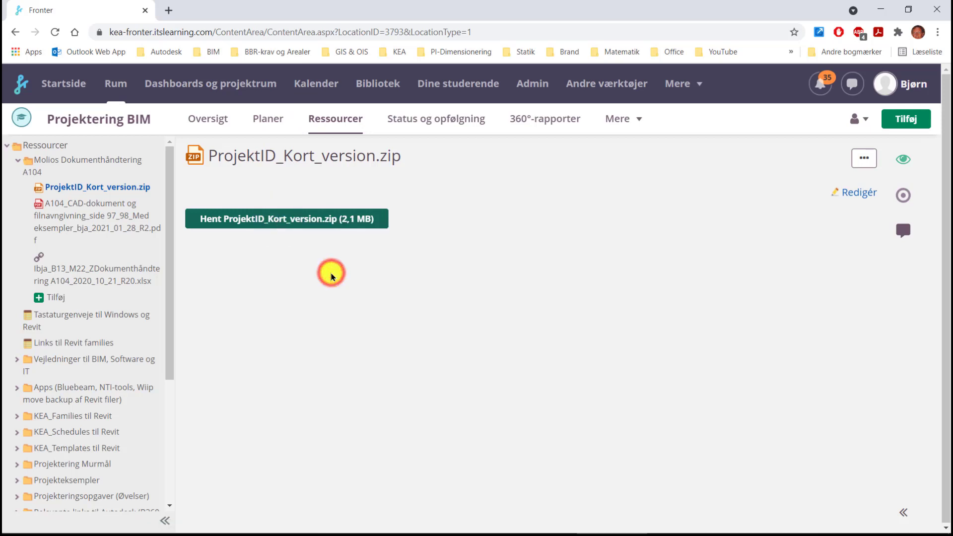
{"action": "left_click_drag", "start_coordinate": [211, 175], "coordinate": [206, 170]}
{"action": "scroll", "coordinate": [211, 114], "scroll_direction": "down", "scroll_amount": 2}
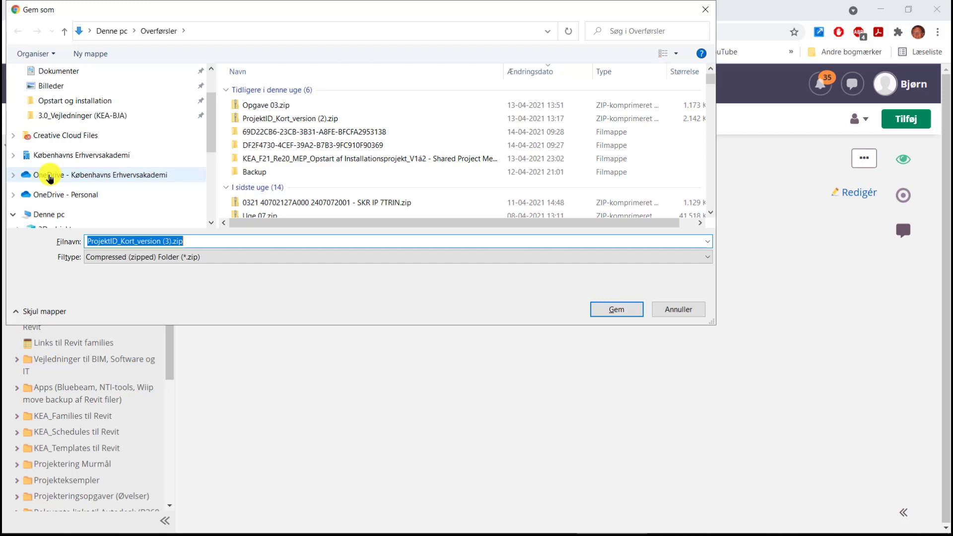
{"action": "left_click", "coordinate": [90, 176]}
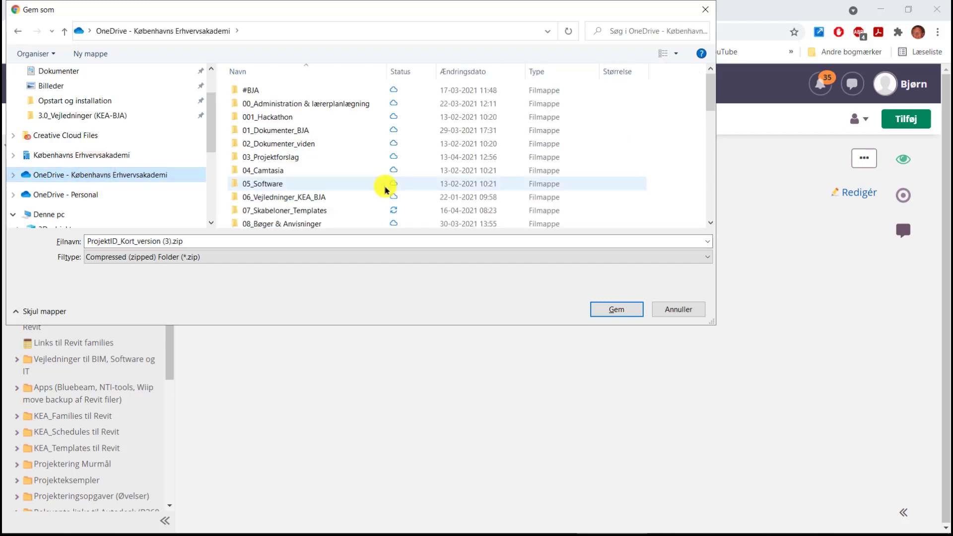
{"action": "scroll", "coordinate": [384, 188], "scroll_direction": "down", "scroll_amount": 5}
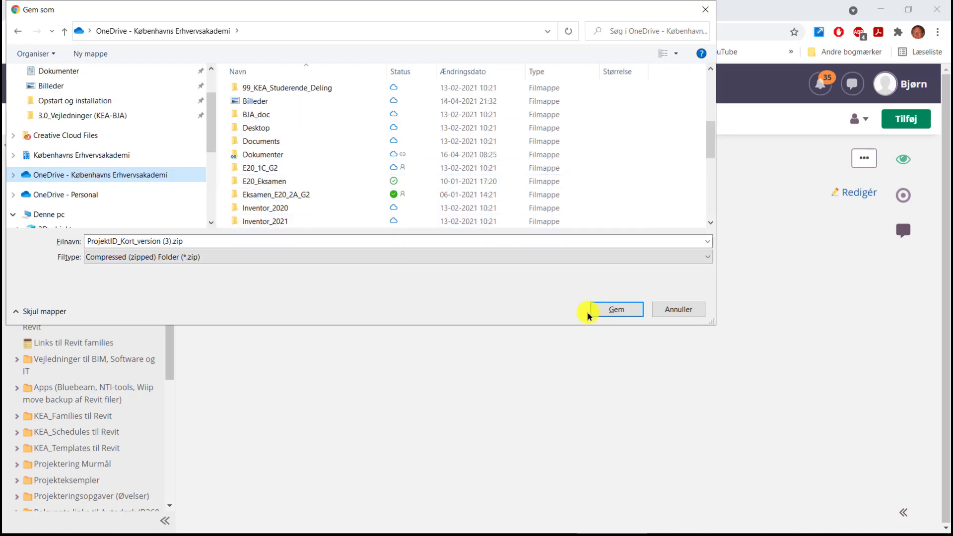
{"action": "left_click", "coordinate": [613, 312]}
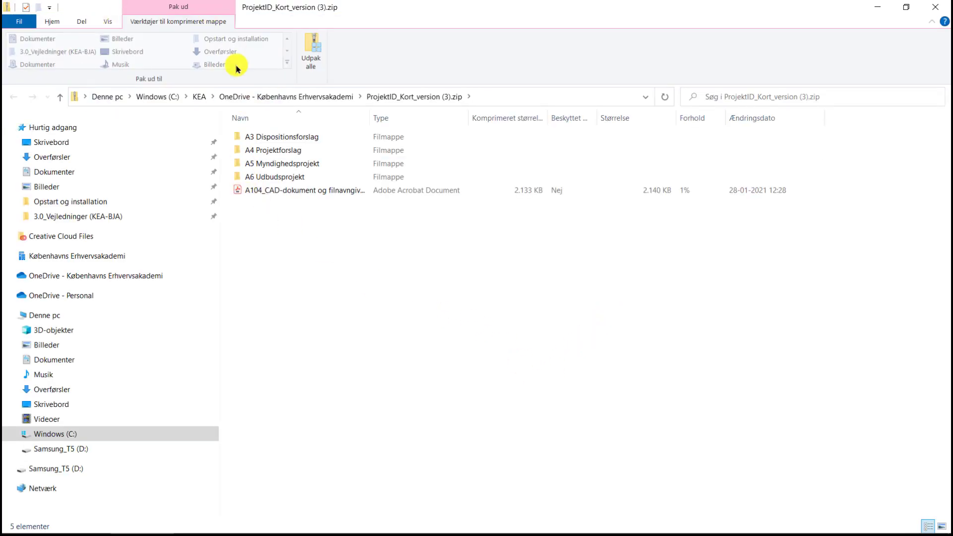
Extract the whole ZIP into a folder F21_1A_G3 in OneDrive - Københavns Erhvervsakademi, with the files shown on completion
{"action": "left_click", "coordinate": [311, 60]}
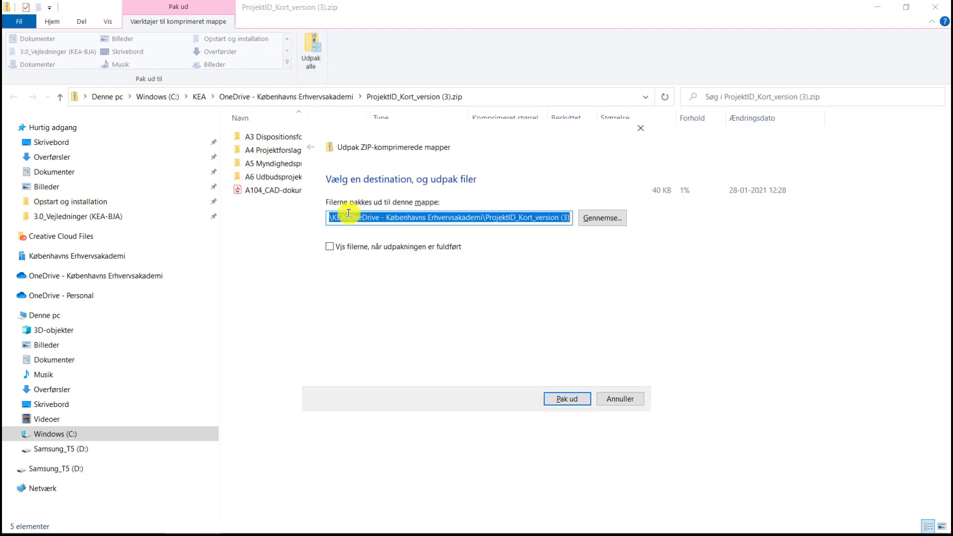
{"action": "left_click", "coordinate": [488, 219]}
{"action": "key", "text": "Left"}
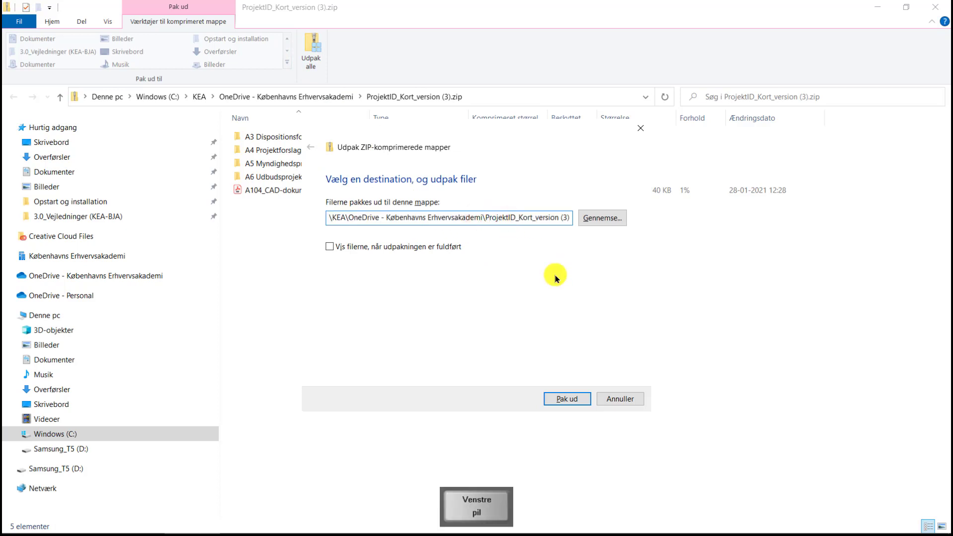
{"action": "key", "text": "Delete"}
{"action": "key", "text": "Delete"}
{"action": "key", "text": "Delete"}
{"action": "key", "text": "Delete"}
{"action": "key", "text": "Delete"}
{"action": "key", "text": "Delete"}
{"action": "key", "text": "Delete"}
{"action": "key", "text": "Delete"}
{"action": "key", "text": "Delete"}
{"action": "key", "text": "Delete"}
{"action": "key", "text": "Delete"}
{"action": "key", "text": "Delete"}
{"action": "key", "text": "Delete"}
{"action": "key", "text": "Delete"}
{"action": "key", "text": "Delete"}
{"action": "key", "text": "Delete"}
{"action": "key", "text": "Delete"}
{"action": "key", "text": "Delete"}
{"action": "key", "text": "Delete"}
{"action": "key", "text": "Delete"}
{"action": "key", "text": "Delete"}
{"action": "key", "text": "Delete"}
{"action": "key", "text": "Delete"}
{"action": "key", "text": "Delete"}
{"action": "key", "text": "Delete"}
{"action": "key", "text": "Delete"}
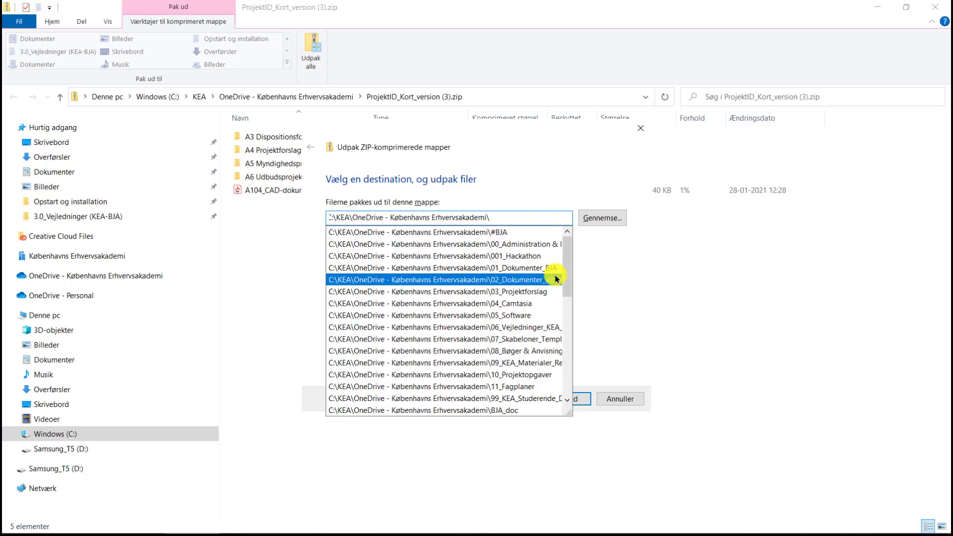
{"action": "type", "text": "F21"}
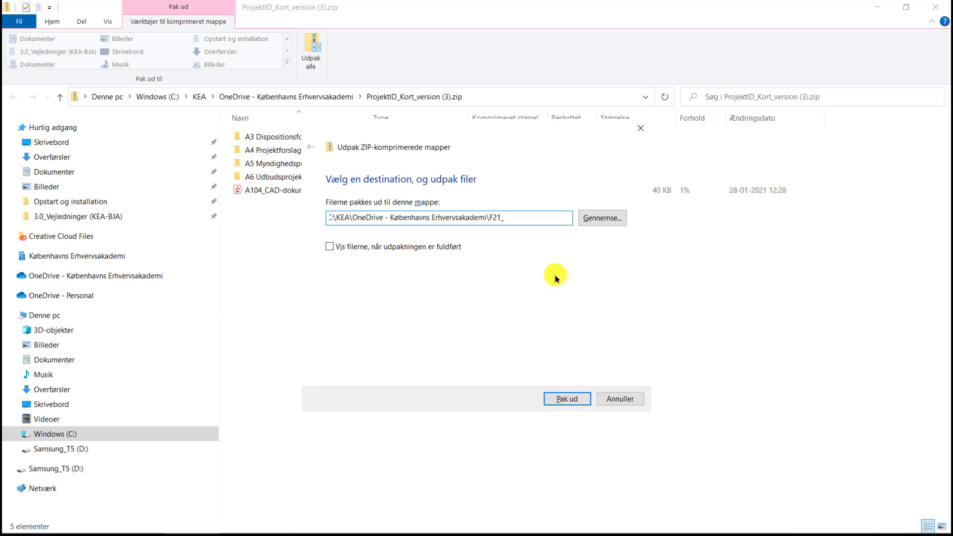
{"action": "type", "text": "_1A_G3"}
{"action": "type", "text": "_"}
{"action": "key", "text": "BackSpace"}
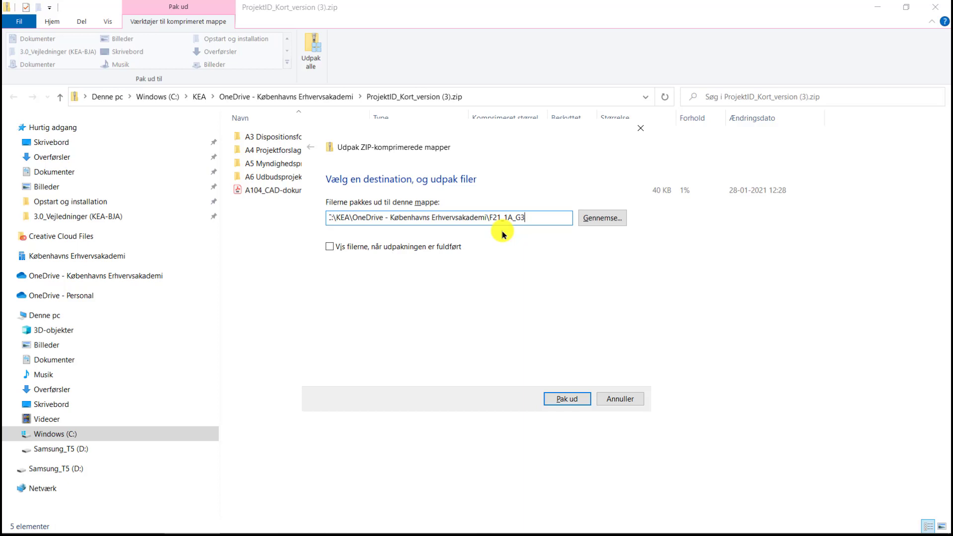
{"action": "left_click", "coordinate": [332, 247]}
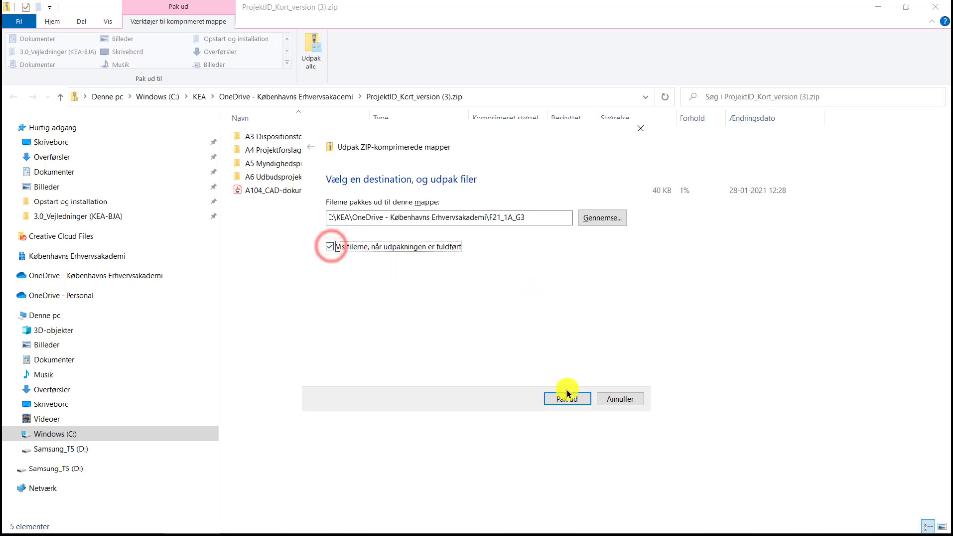
{"action": "left_click", "coordinate": [571, 400]}
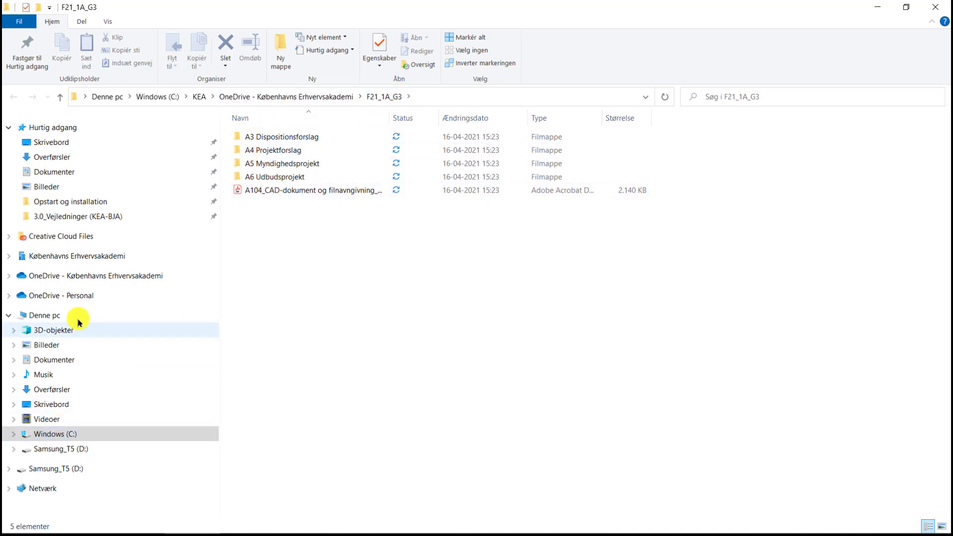
Go to the OneDrive - Københavns Erhvervsakademi folder and locate the extracted F21_1A_G3 folder
{"action": "left_click", "coordinate": [81, 279]}
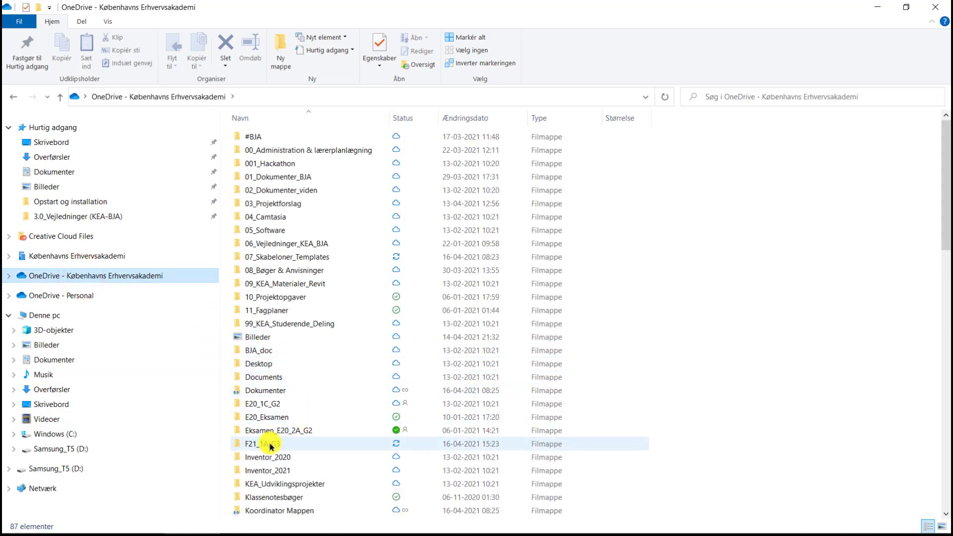
{"action": "scroll", "coordinate": [273, 414], "scroll_direction": "down", "scroll_amount": 4}
{"action": "mouse_move", "coordinate": [258, 292]}
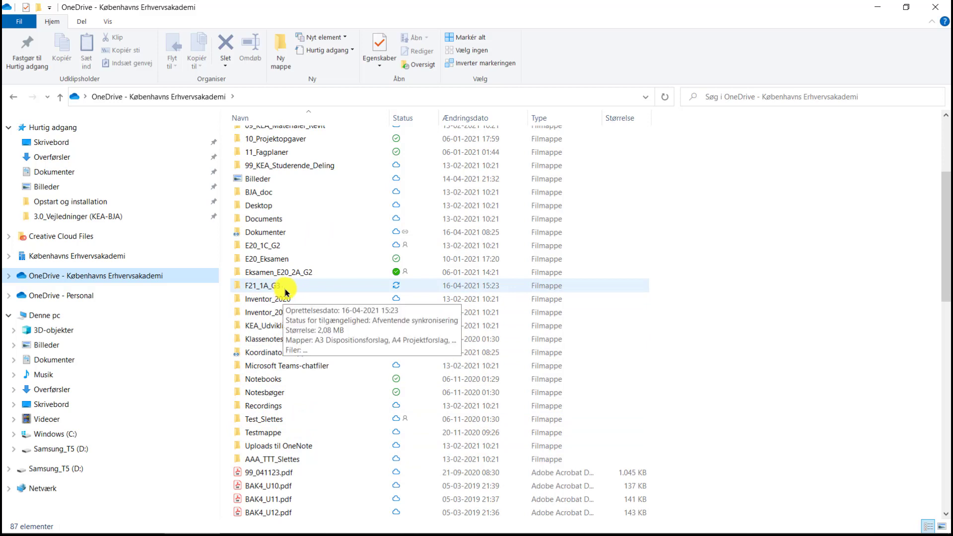
Open the network access dialog for sharing F21_1A_G3 with specific people, and cancel it without adding anyone
{"action": "right_click", "coordinate": [302, 283]}
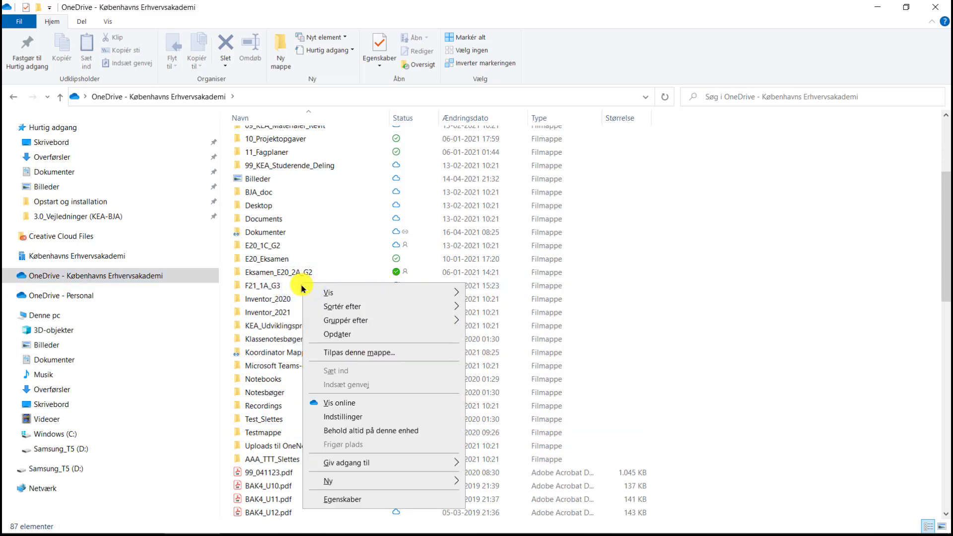
{"action": "left_click", "coordinate": [268, 287]}
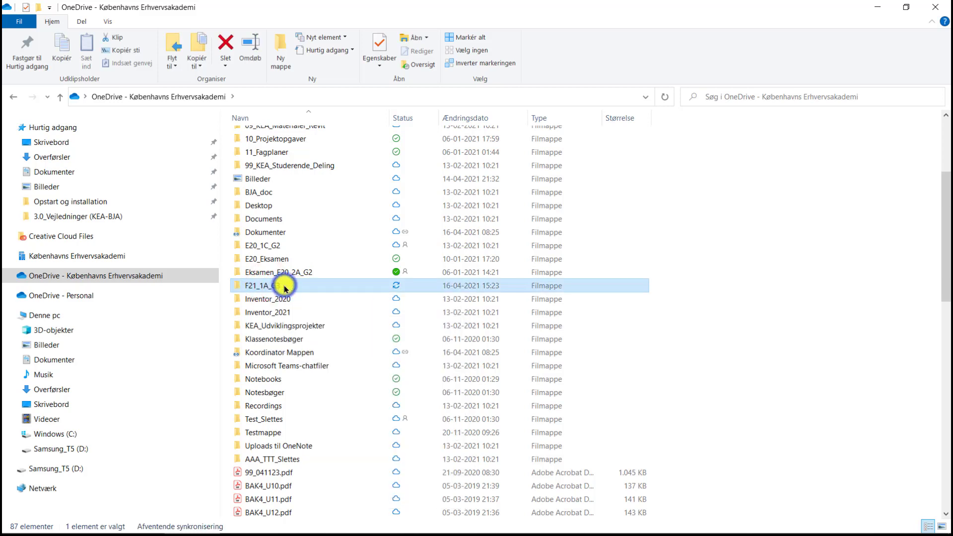
{"action": "right_click", "coordinate": [284, 291]}
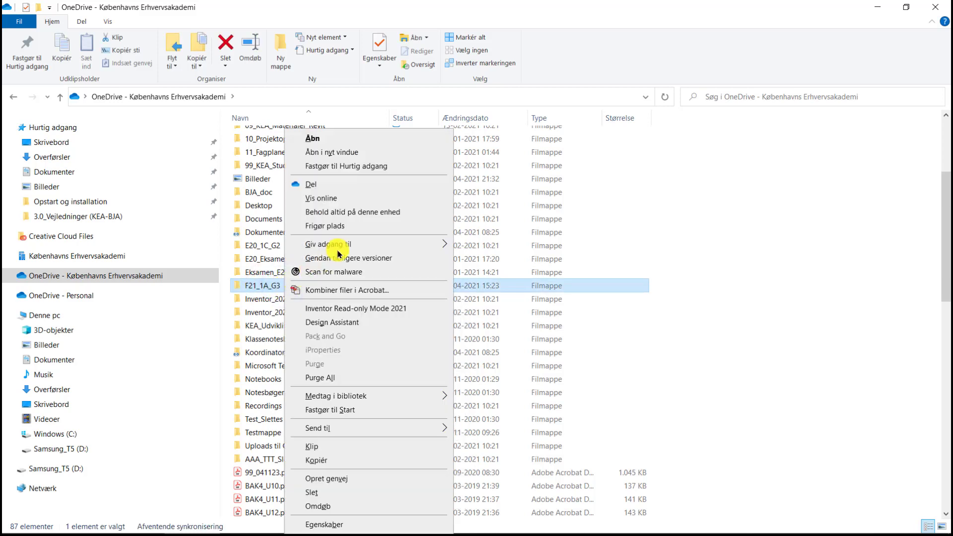
{"action": "mouse_move", "coordinate": [353, 248]}
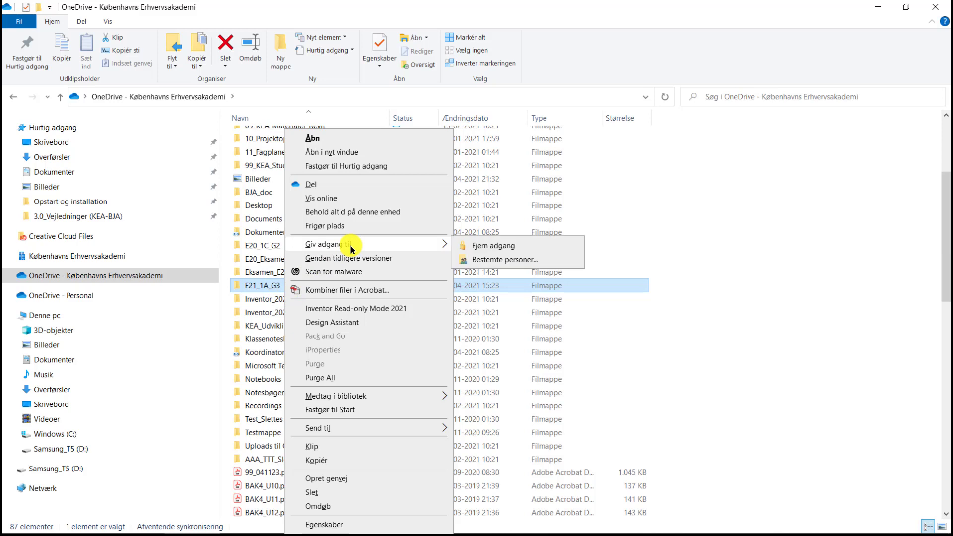
{"action": "left_click", "coordinate": [505, 260]}
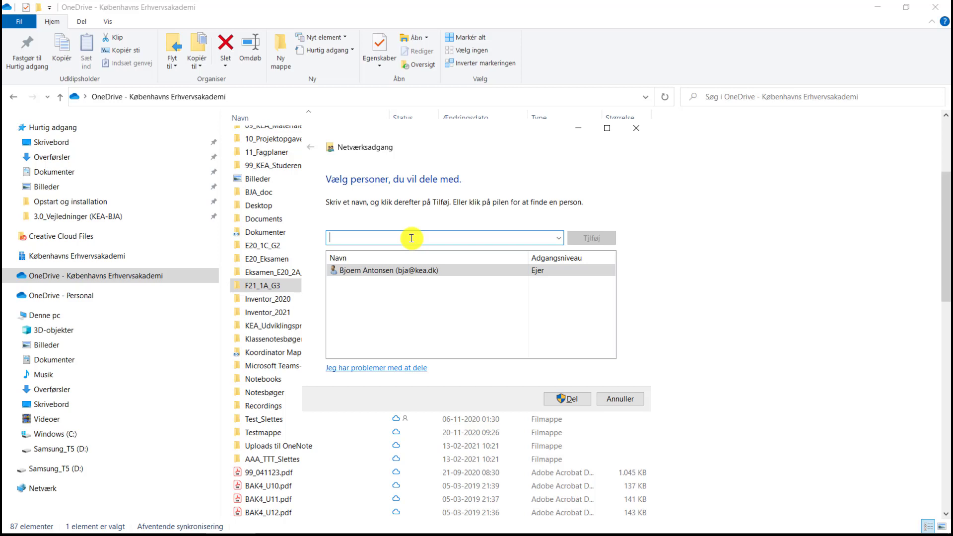
{"action": "left_click", "coordinate": [620, 399]}
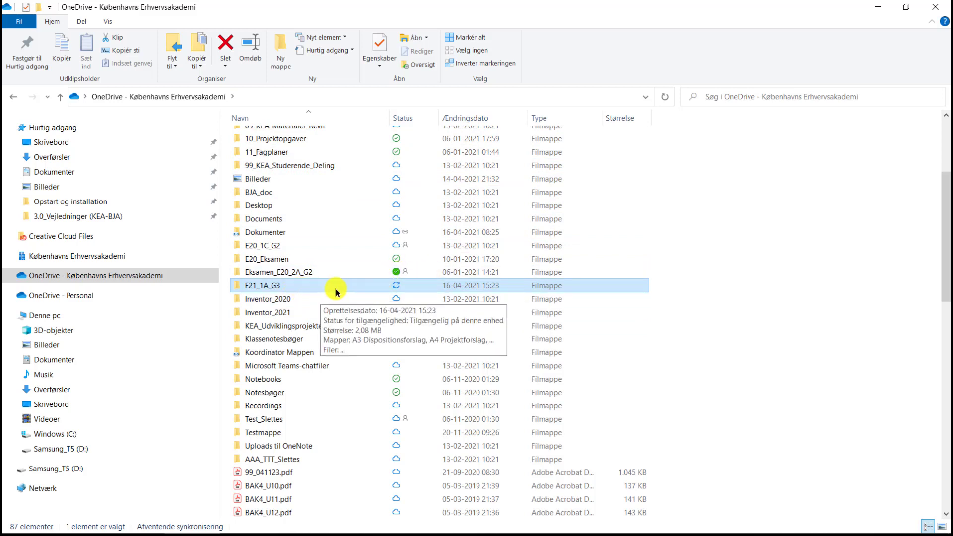
Open the F21_1A_G3 project folder and view the contents of its A3 Dispositionsforslag subfolder
{"action": "mouse_move", "coordinate": [372, 292]}
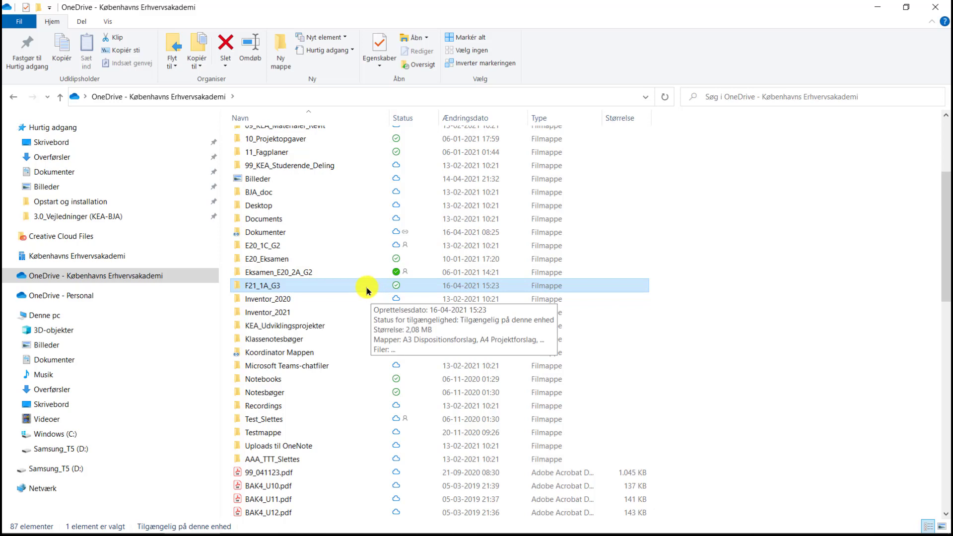
{"action": "double_click", "coordinate": [319, 282]}
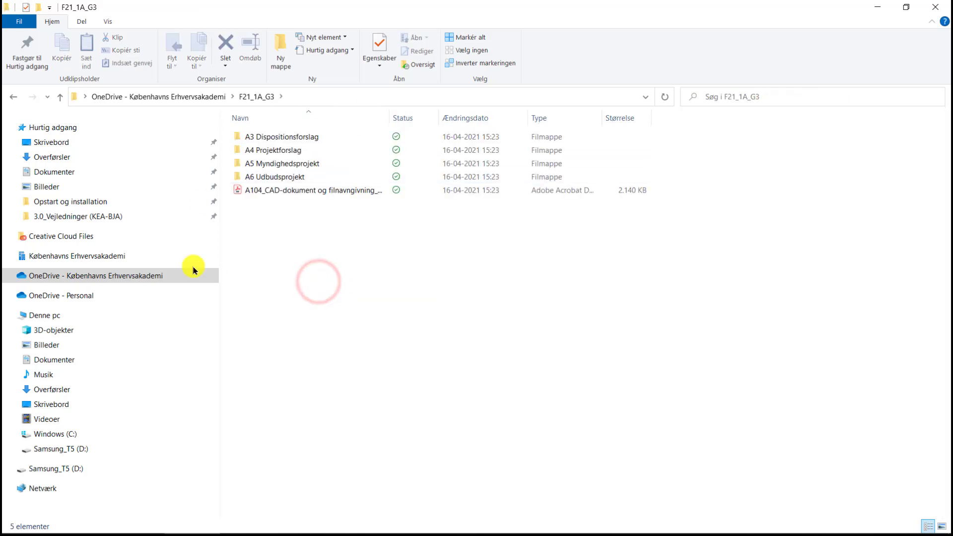
{"action": "double_click", "coordinate": [292, 139]}
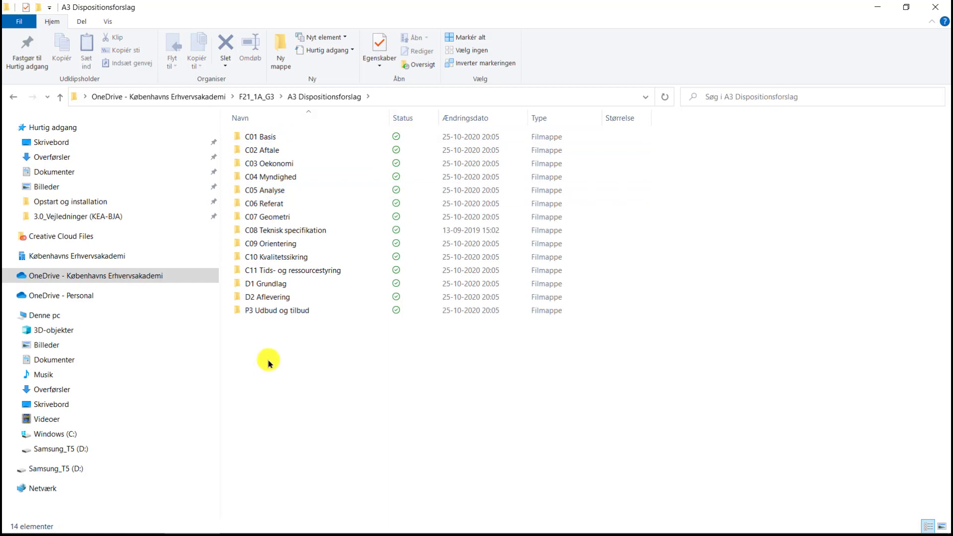
View the contents of the C07 Geometri subfolder in A3 Dispositionsforslag, and return to A3 Dispositionsforslag
{"action": "double_click", "coordinate": [274, 216]}
{"action": "left_click", "coordinate": [328, 97]}
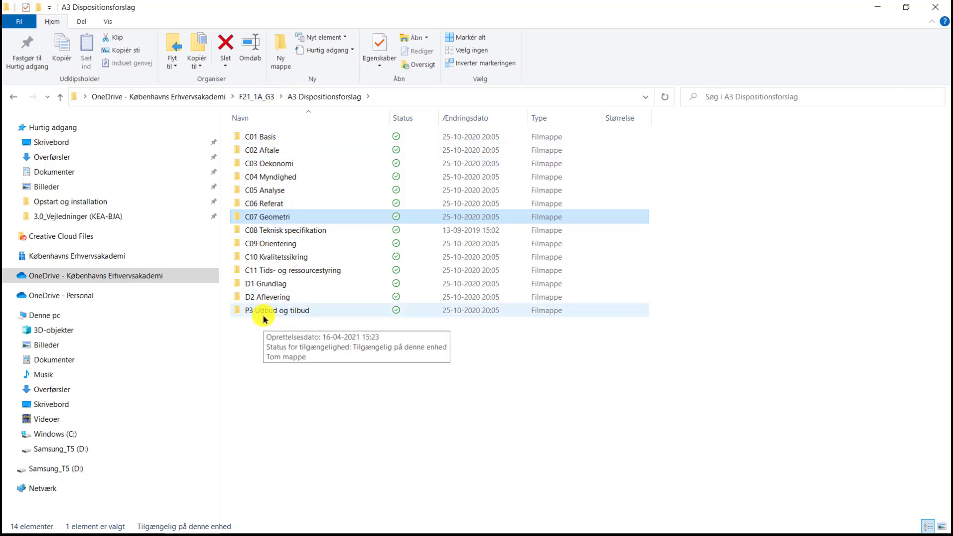
{"action": "double_click", "coordinate": [277, 220]}
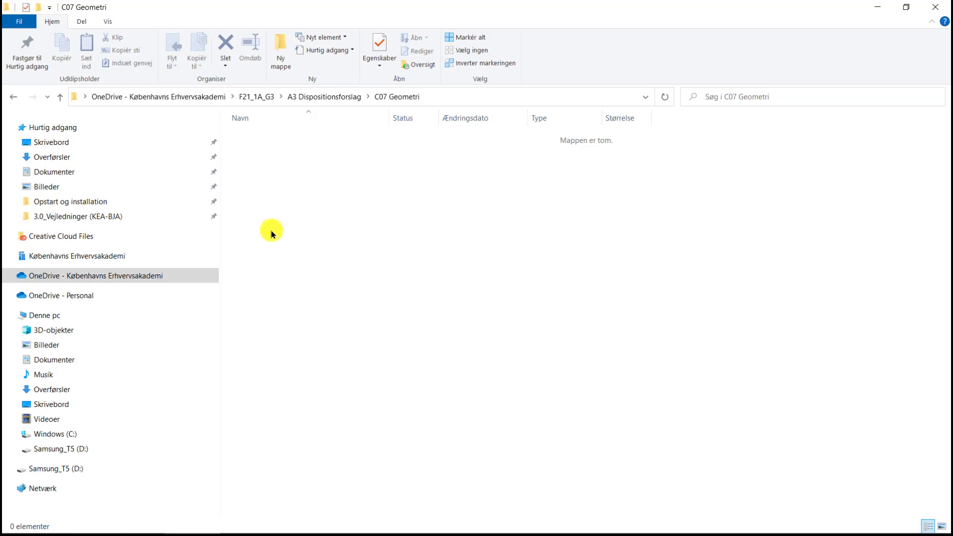
{"action": "left_click", "coordinate": [315, 97]}
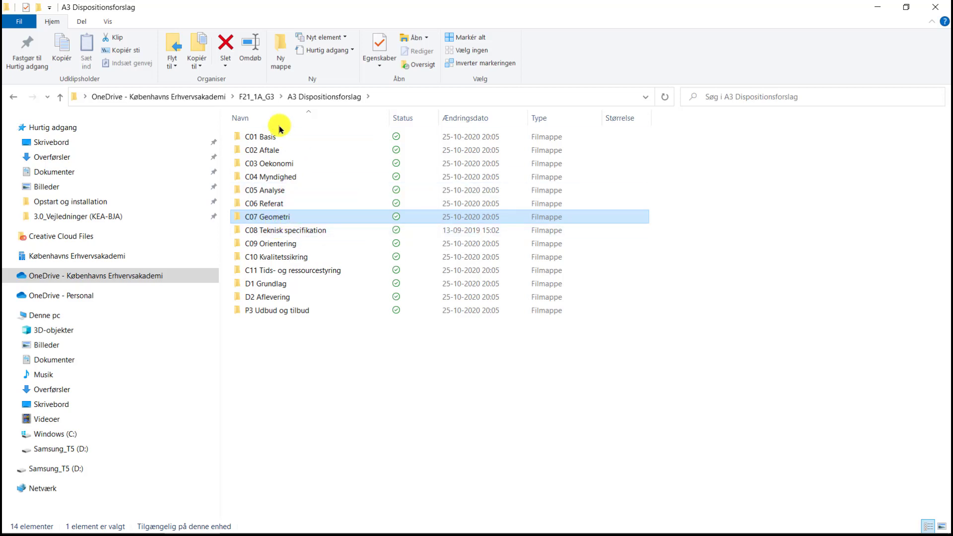
View the subfolders of A4 Projektforslag in the F21_1A_G3 project folder, and return to F21_1A_G3
{"action": "left_click", "coordinate": [266, 97]}
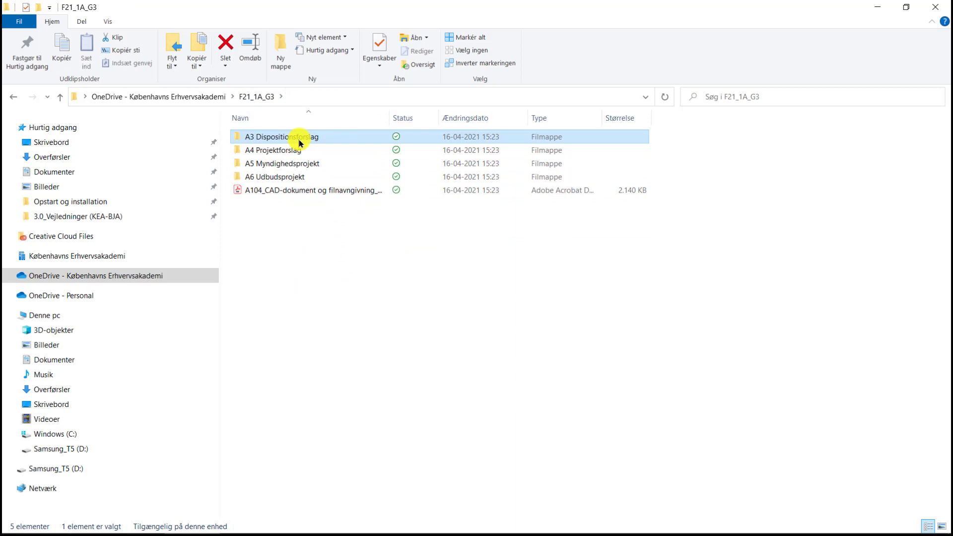
{"action": "double_click", "coordinate": [294, 150]}
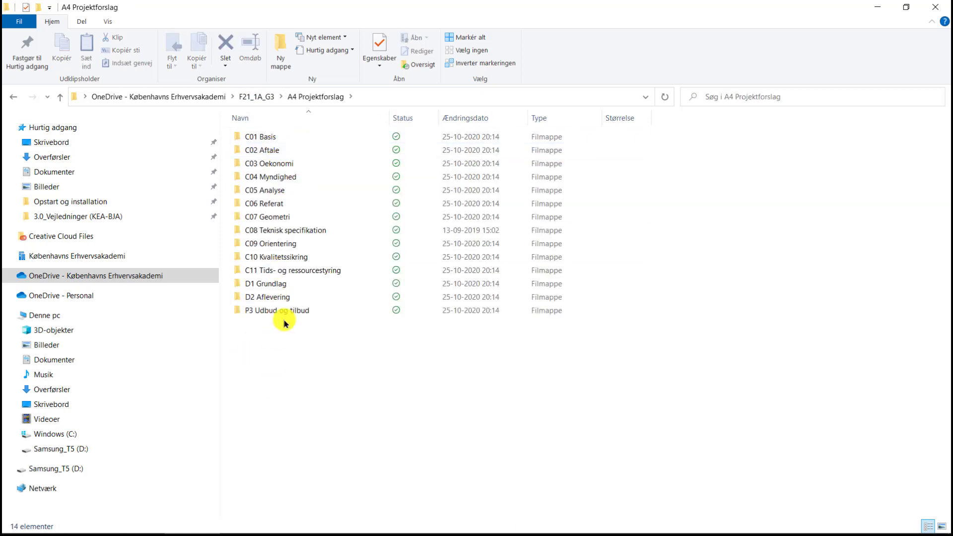
{"action": "left_click", "coordinate": [257, 96]}
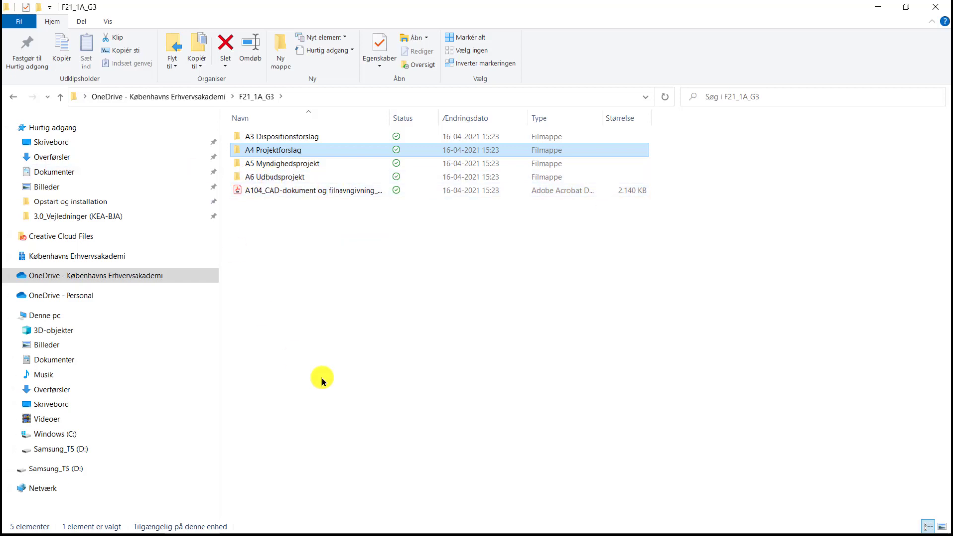
Widen the file name column in F21_1A_G3 and open the A104_CAD-dokument og filnavngivning PDF
{"action": "left_click_drag", "start_coordinate": [389, 118], "coordinate": [473, 118]}
{"action": "left_click", "coordinate": [341, 190]}
{"action": "double_click", "coordinate": [341, 190]}
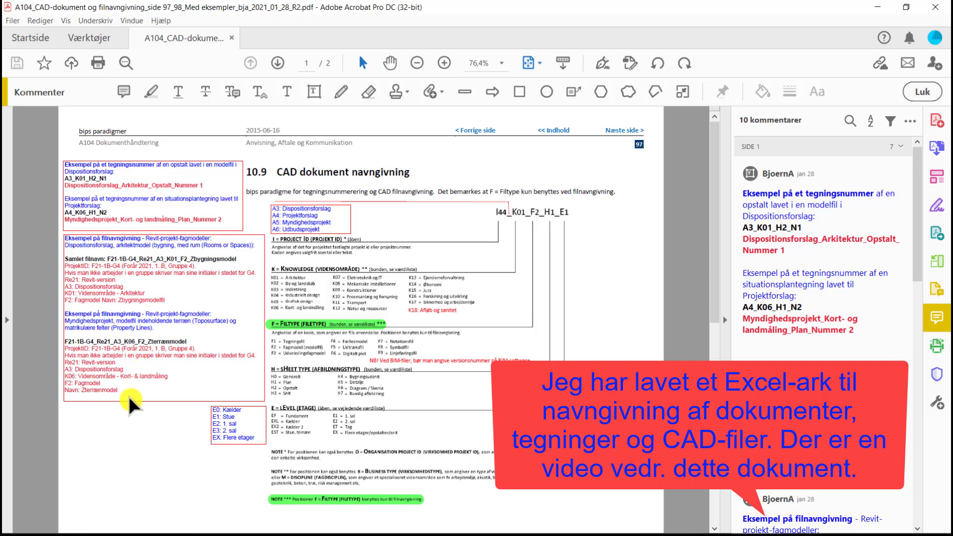
Examine the drawing number and file naming examples beside section 10.9 CAD dokument navngivning at 100% zoom
{"action": "scroll", "coordinate": [107, 320], "scroll_direction": "up", "scroll_amount": 1}
{"action": "scroll", "coordinate": [107, 320], "scroll_direction": "up", "scroll_amount": 1}
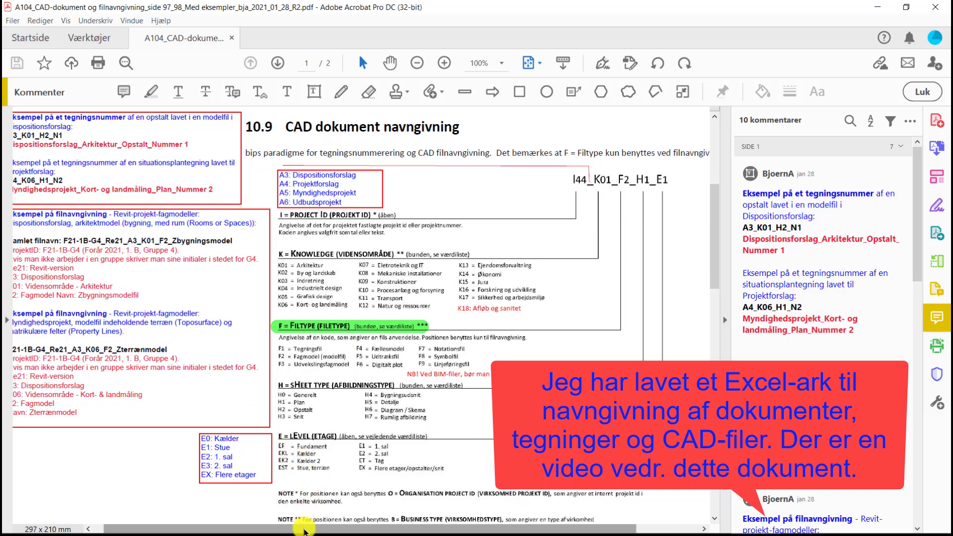
{"action": "left_click_drag", "start_coordinate": [304, 528], "coordinate": [229, 519]}
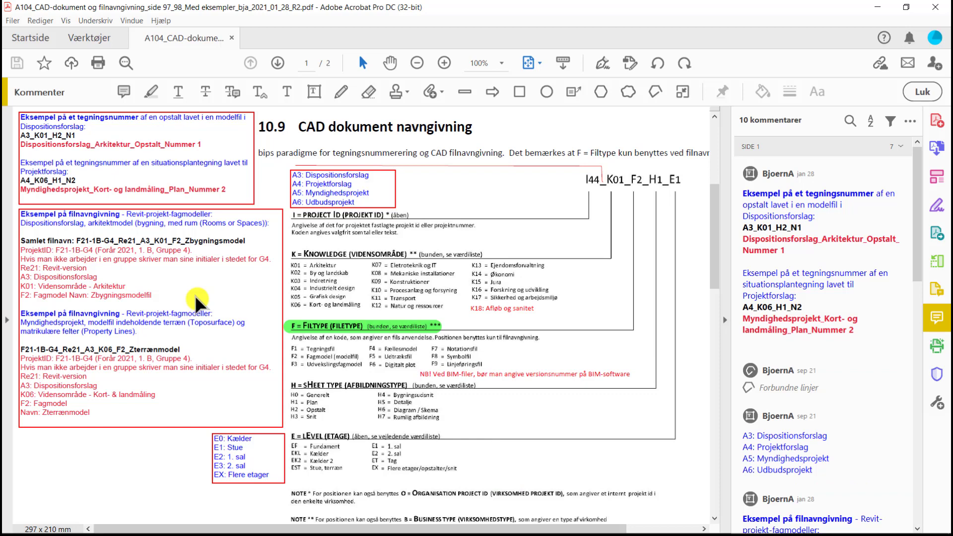
Switch to the Word document containing the numbered list Organisering af et projekt
{"action": "key", "text": "alt+Tab"}
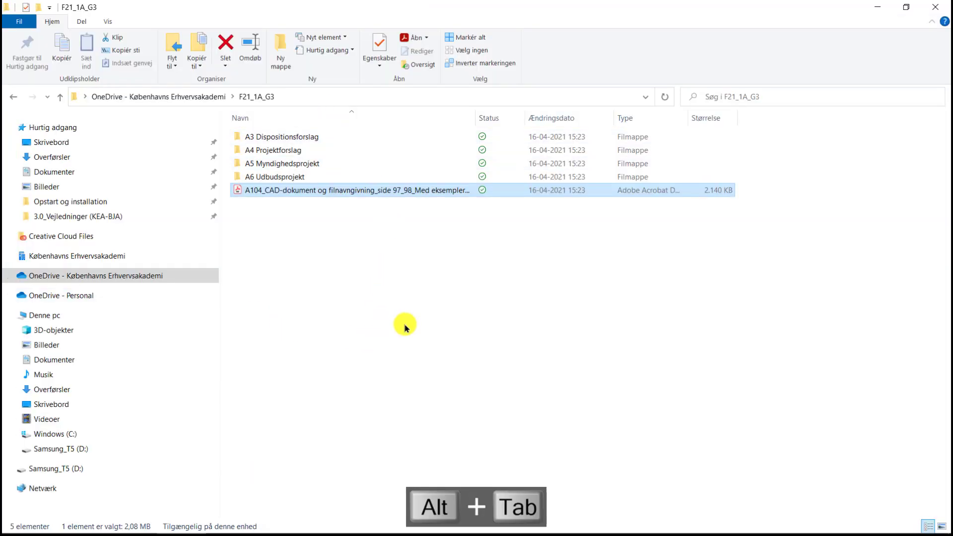
{"action": "key", "text": "alt+Tab"}
{"action": "key", "text": "alt+Tab"}
{"action": "key", "text": "alt+Tab"}
{"action": "key", "text": "alt+Tab"}
{"action": "left_click", "coordinate": [376, 303]}
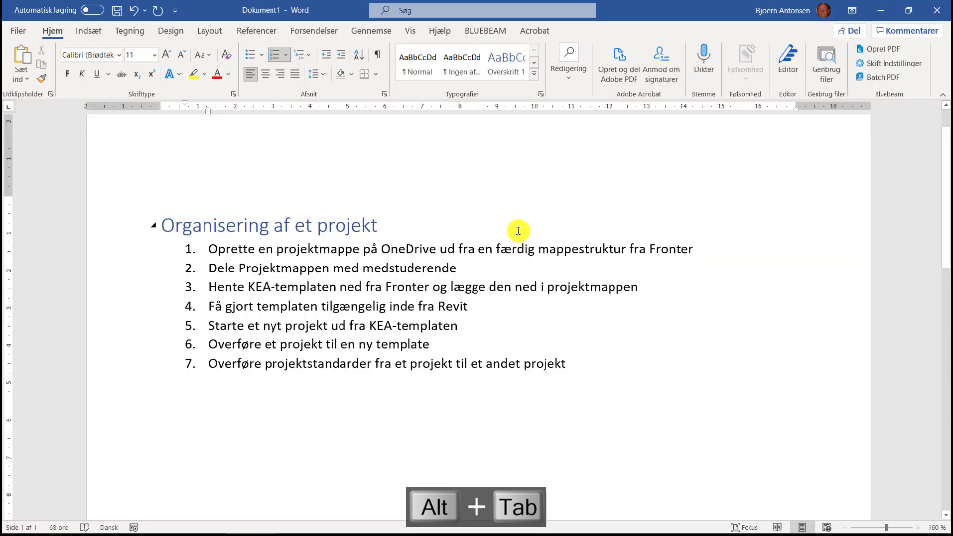